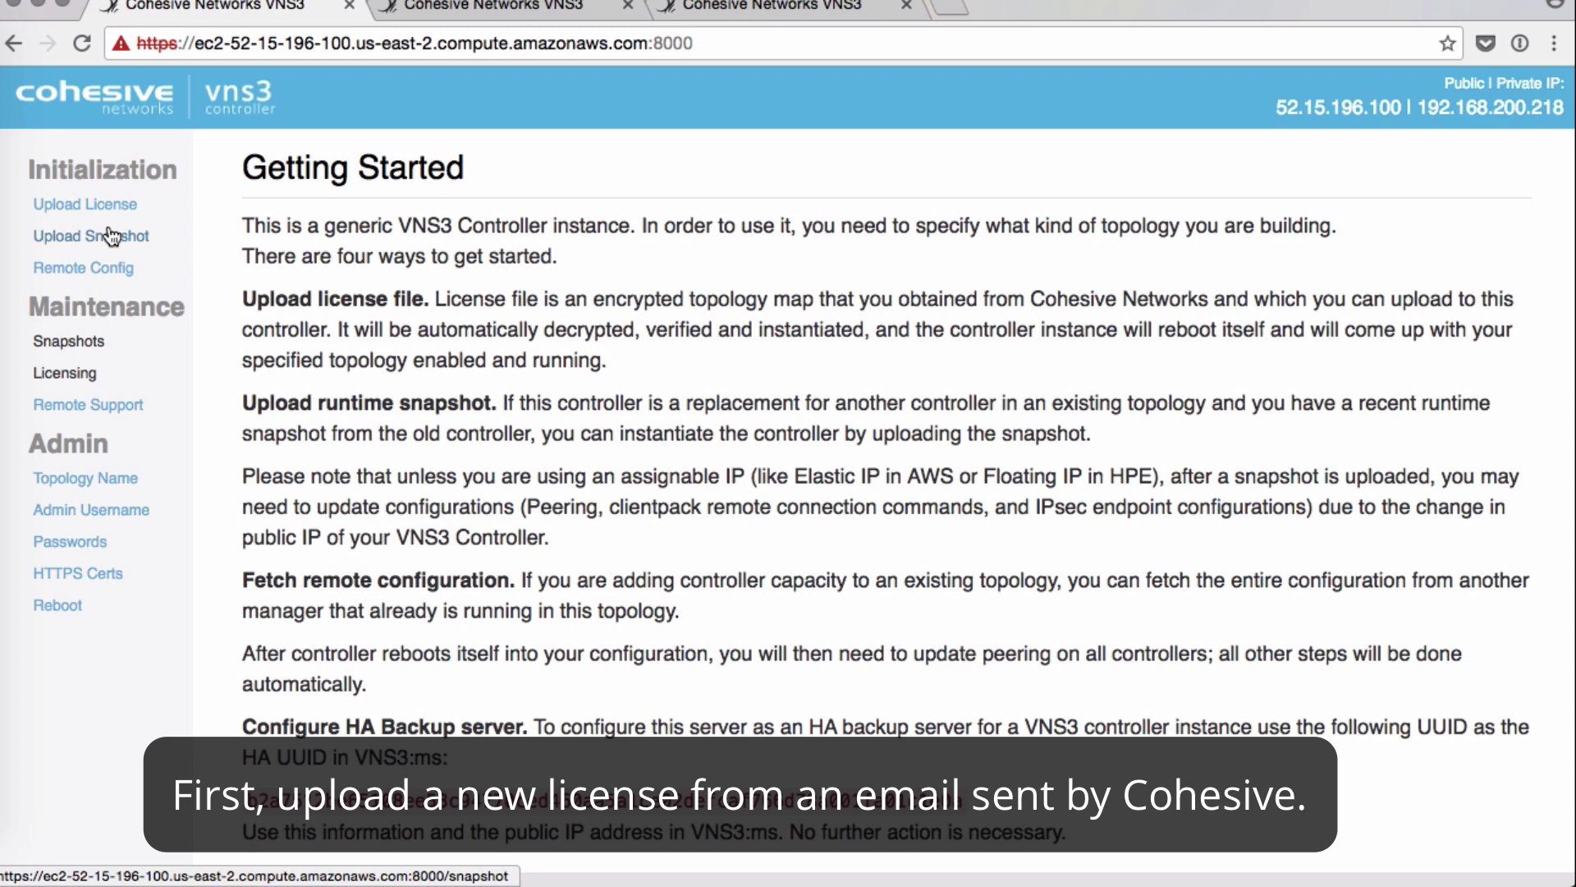
- Paste the PGP-encrypted Cohesive license block into the upload page and submit it
left_click(107, 212)
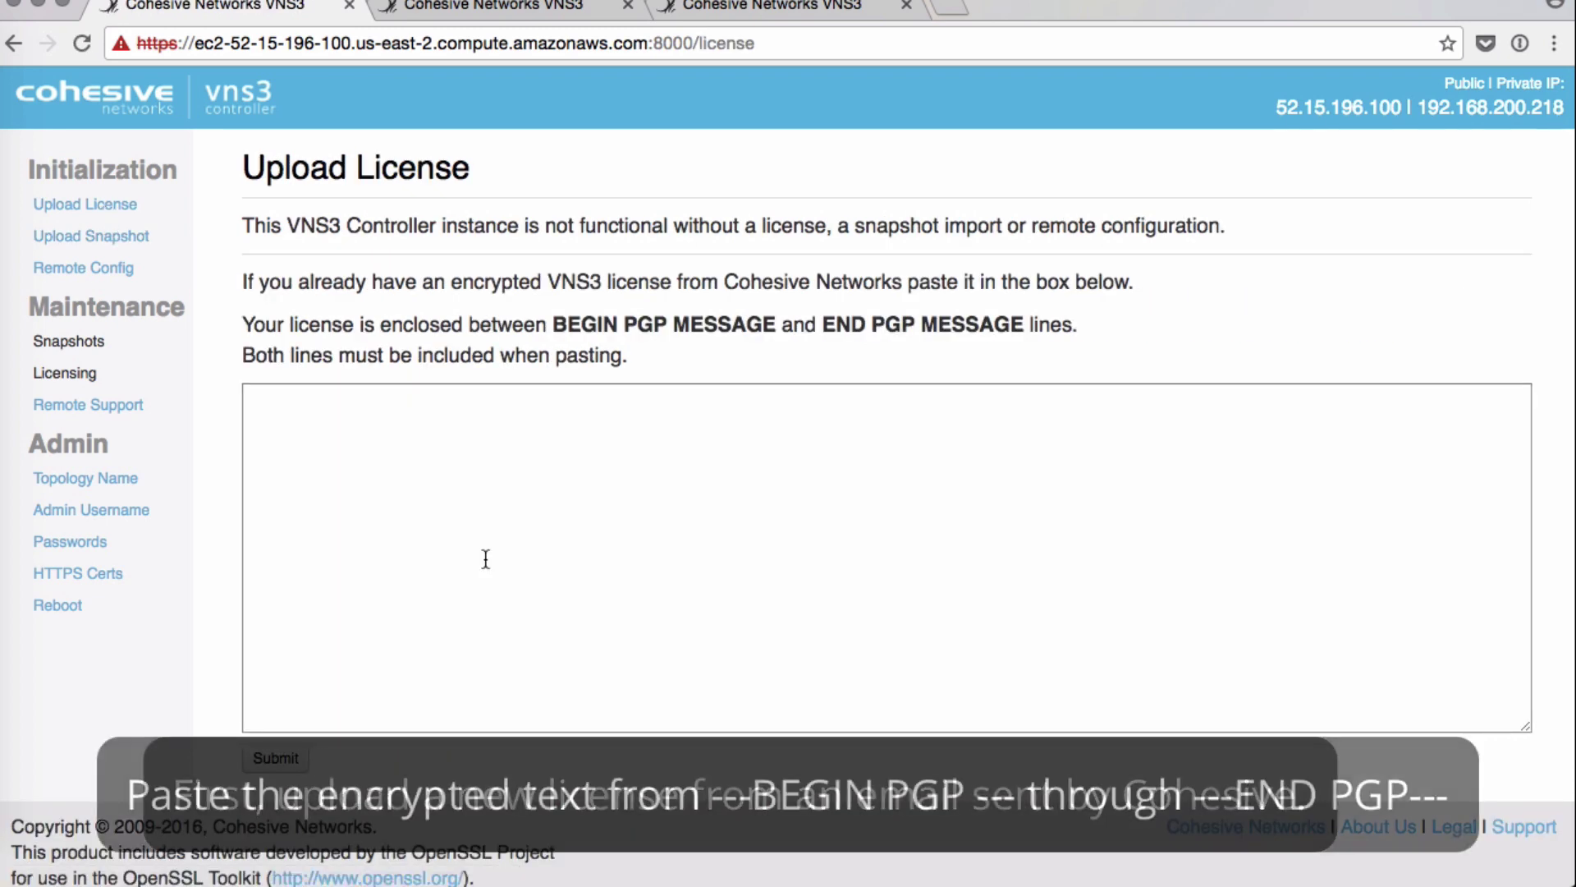
left_click(485, 560)
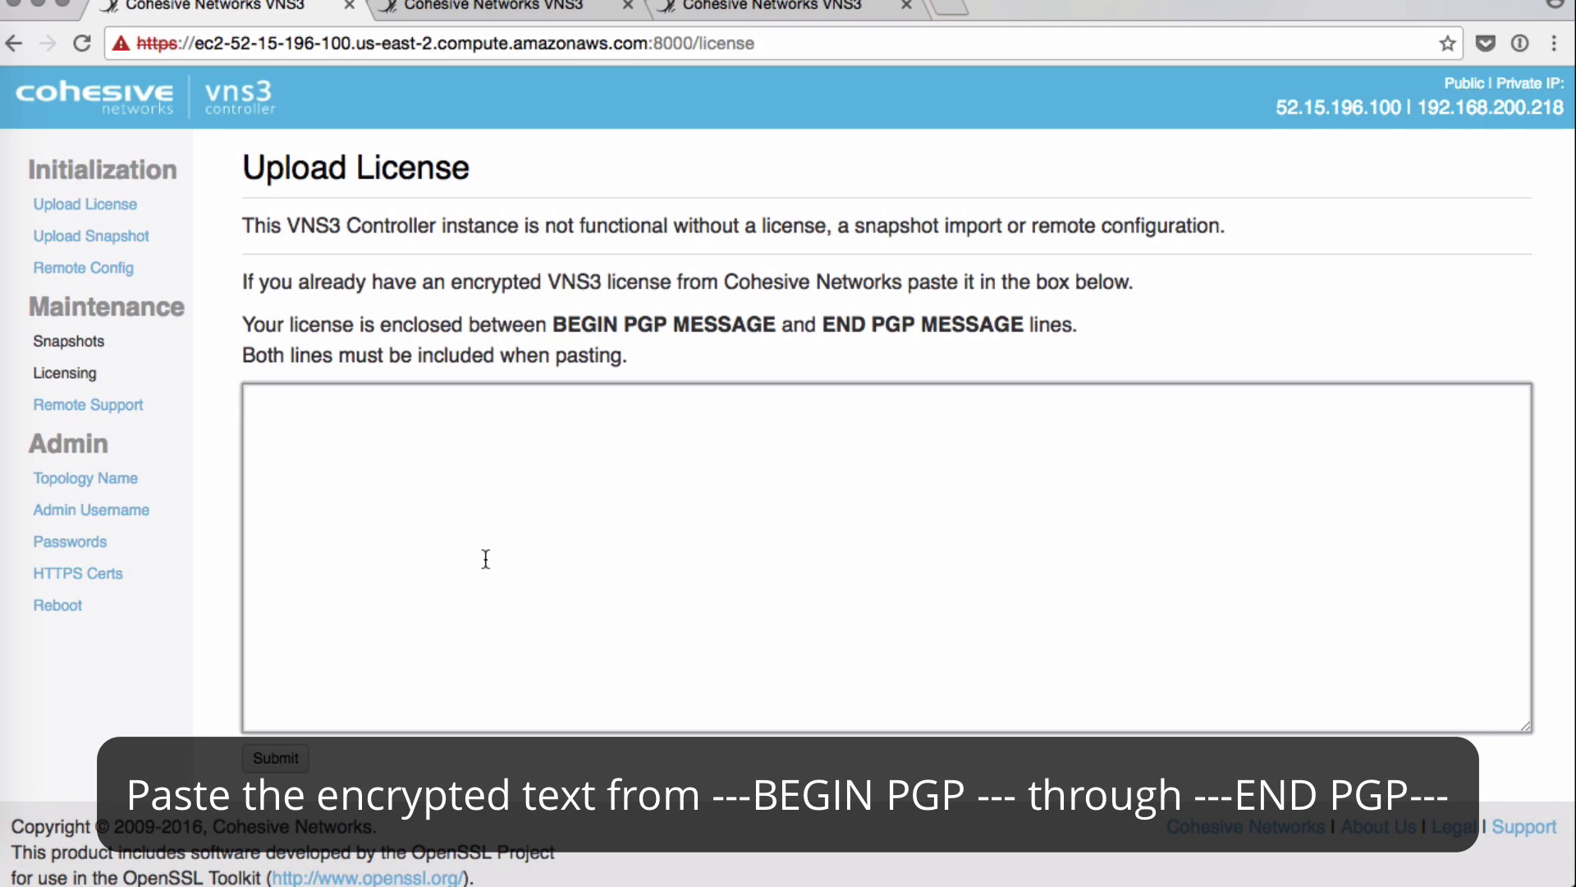
key("ctrl+v")
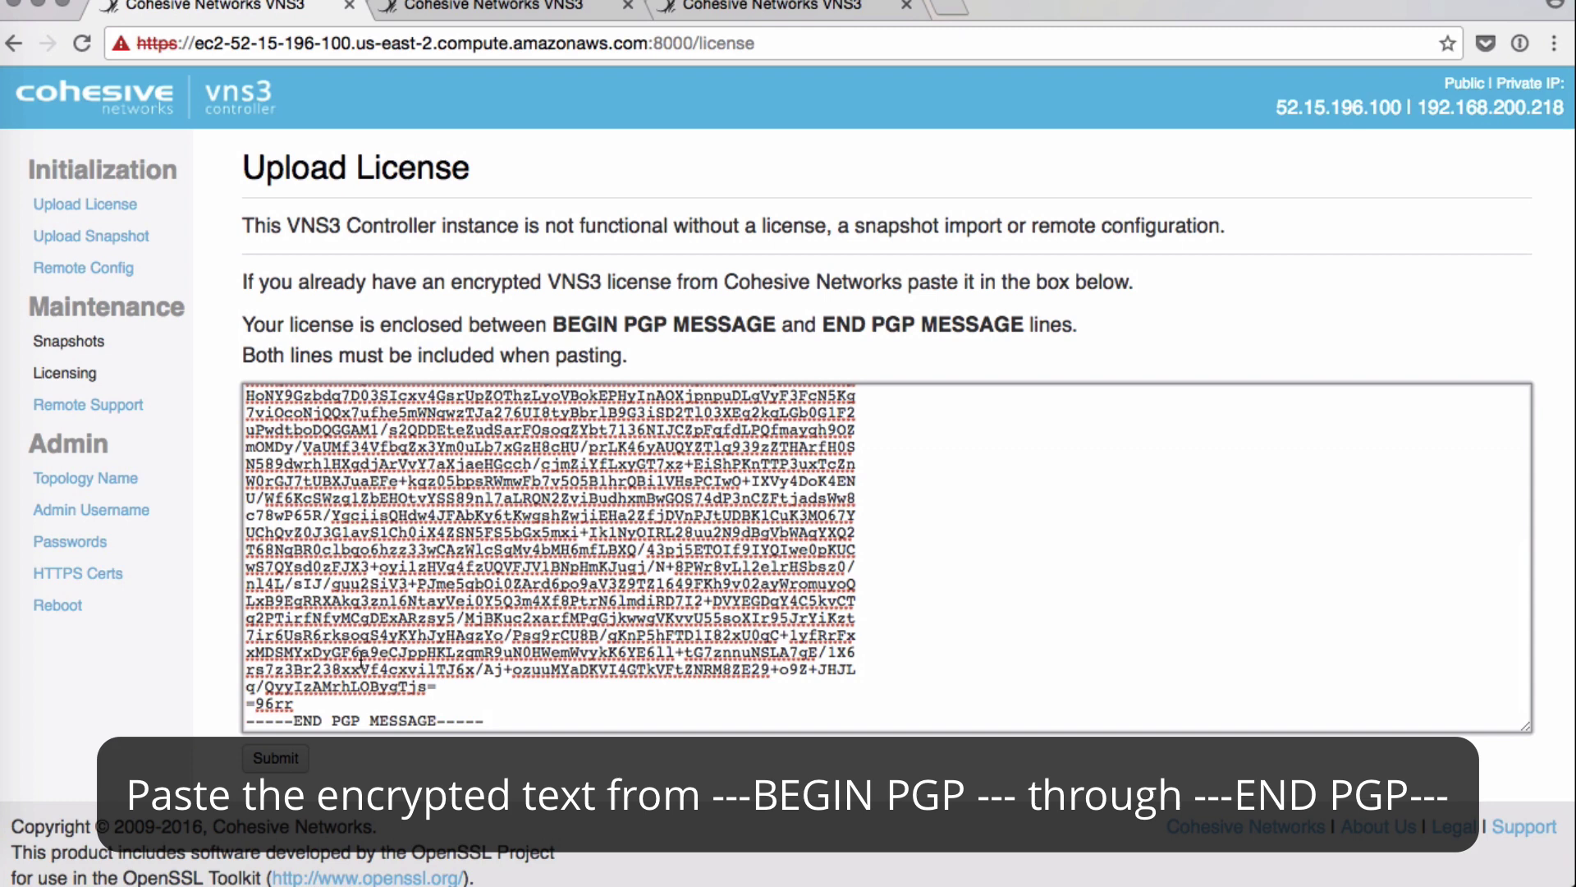
left_click(282, 758)
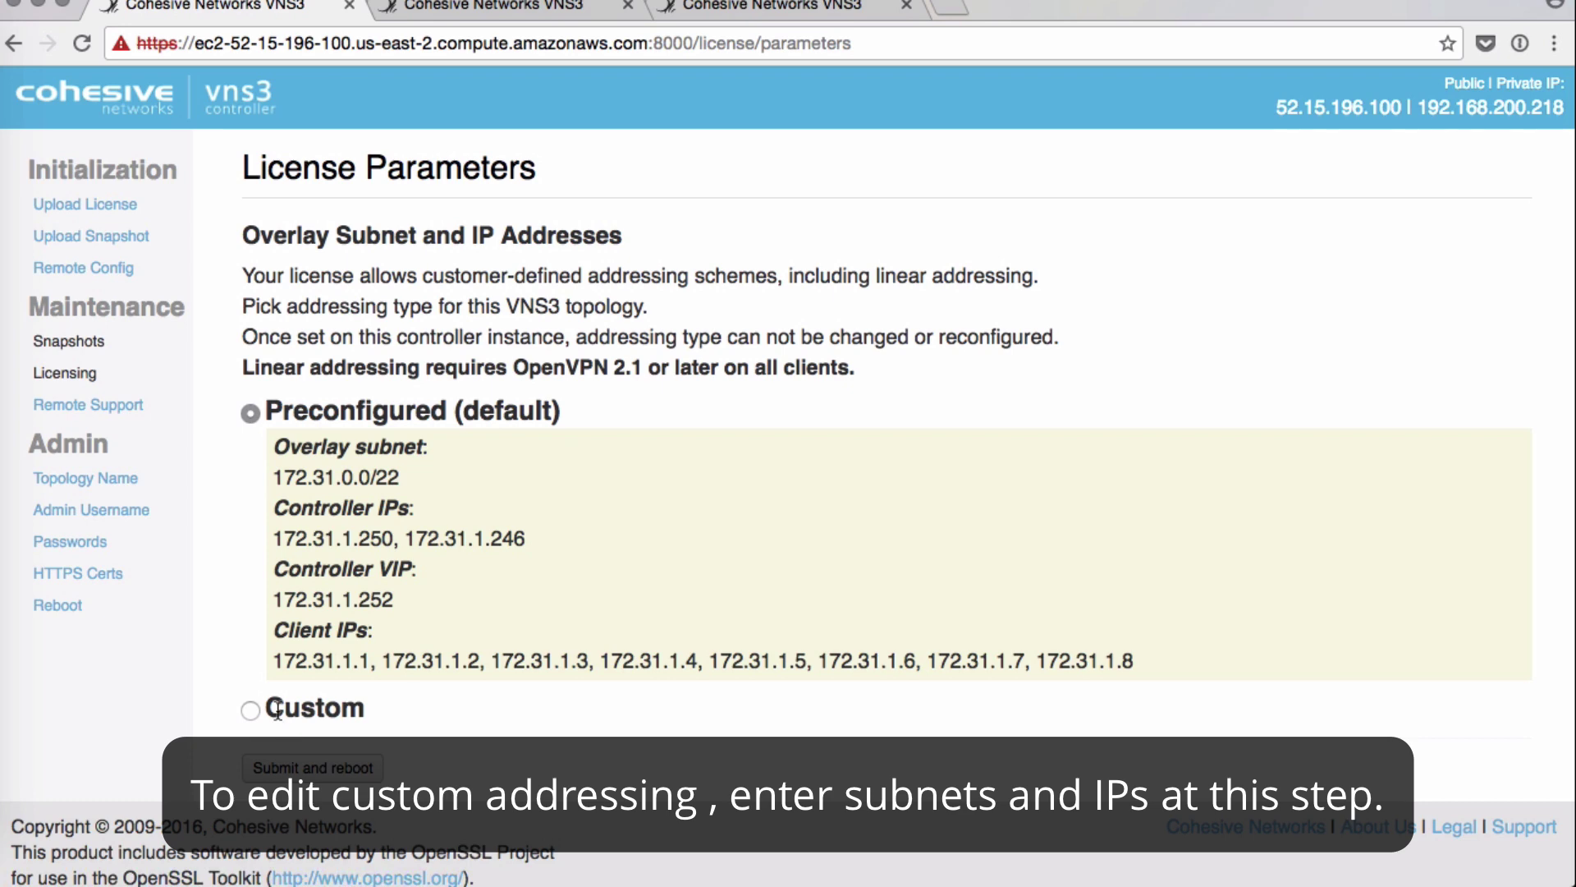
- Choose Custom under Overlay Subnet and IP Addresses instead of preconfigured addressing
left_click(251, 711)
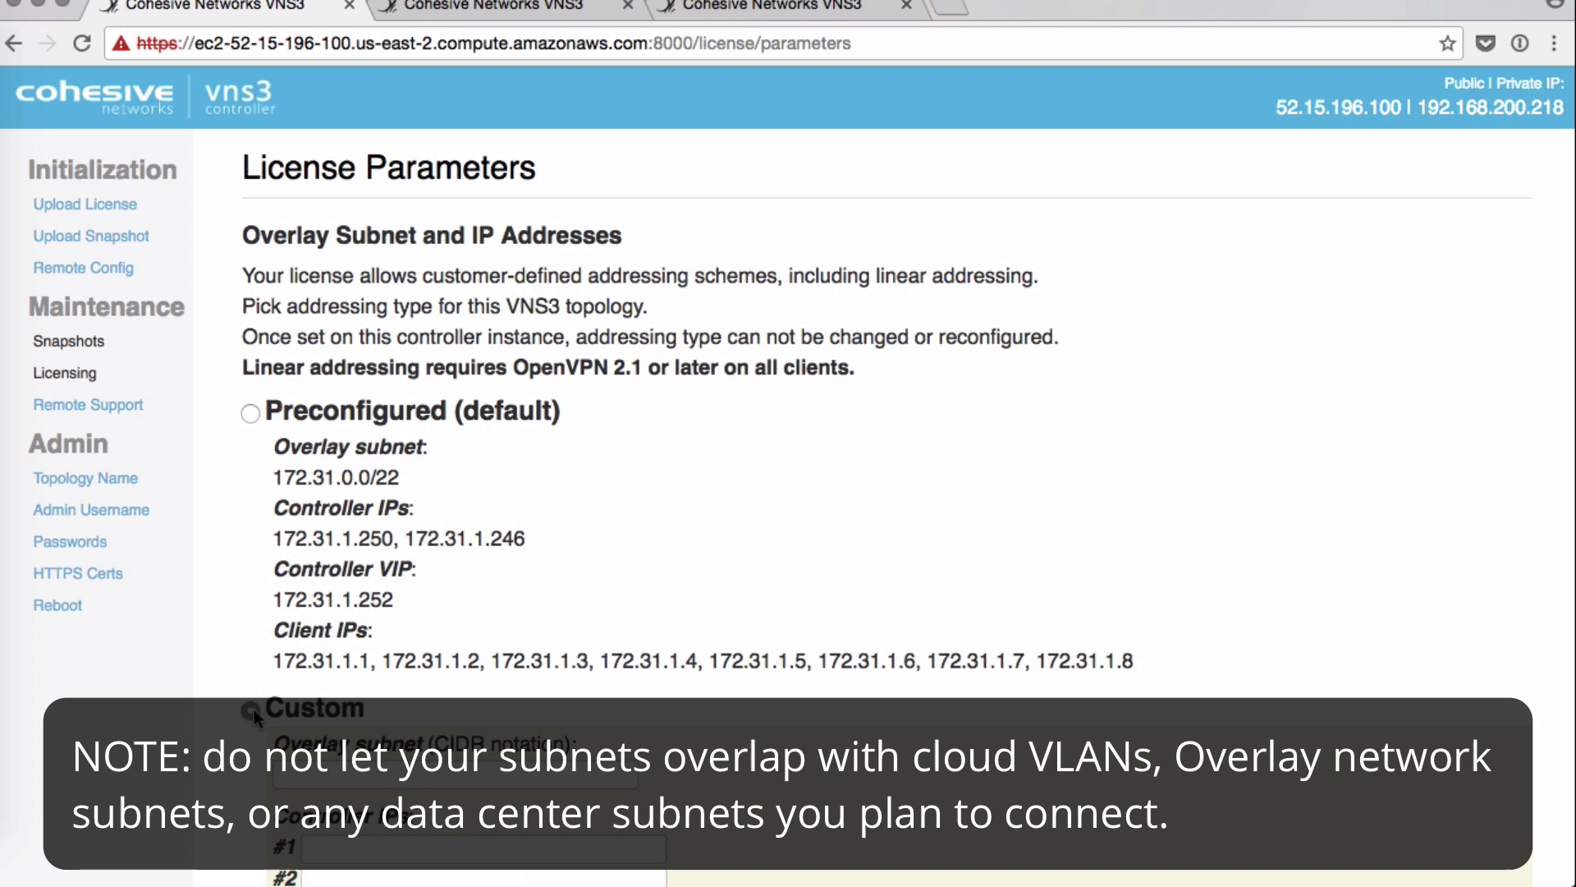
scroll(254, 710, "down", 5)
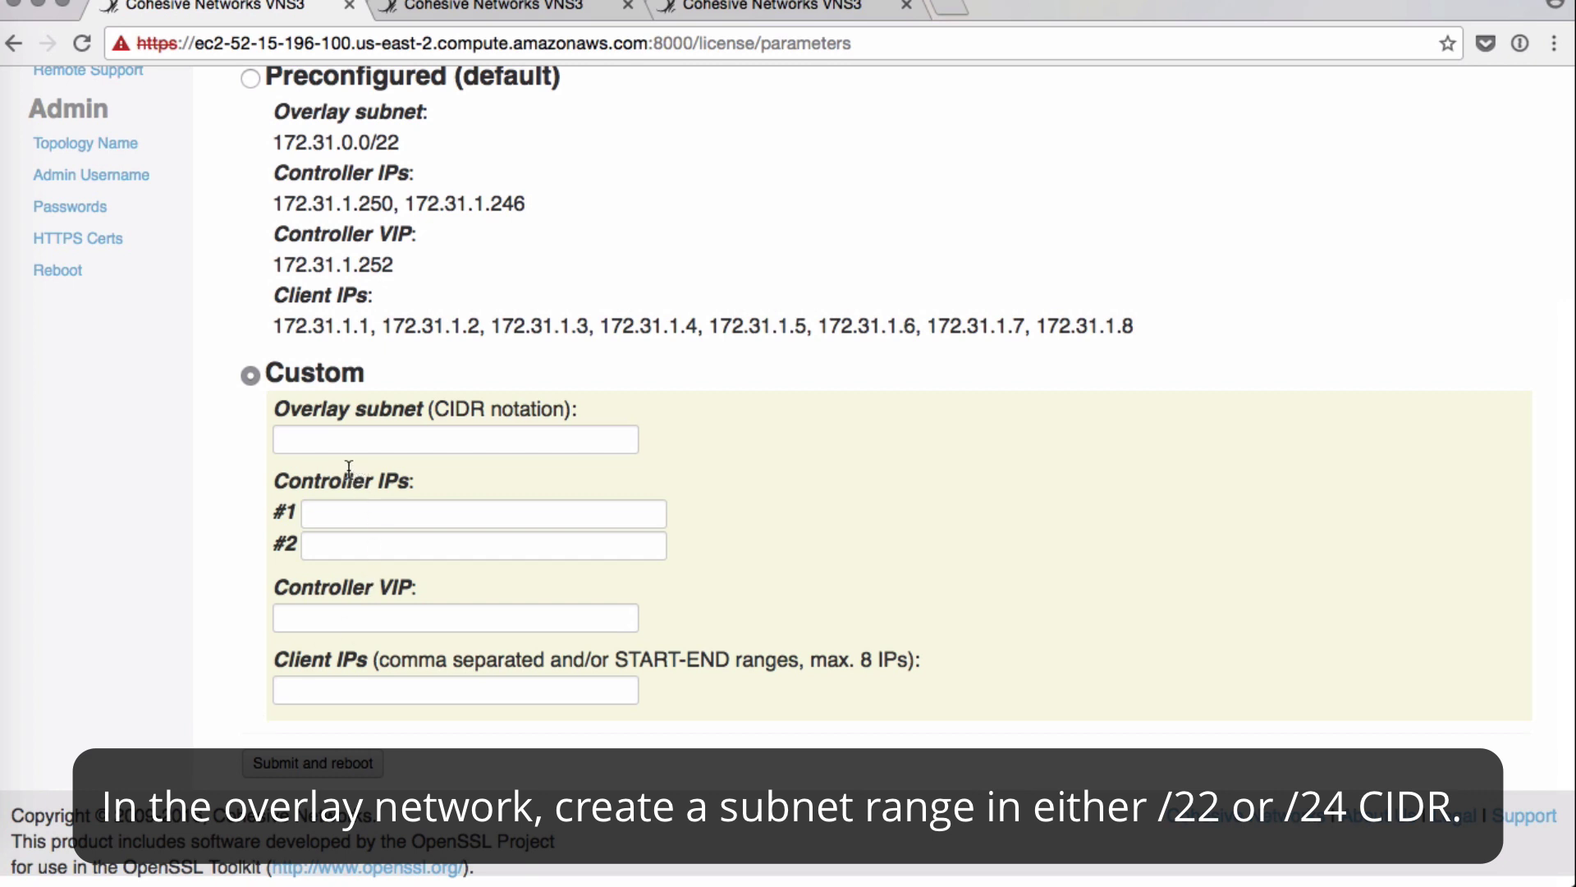
- Enter 192.168.203.0/24 as the overlay subnet
left_click(337, 437)
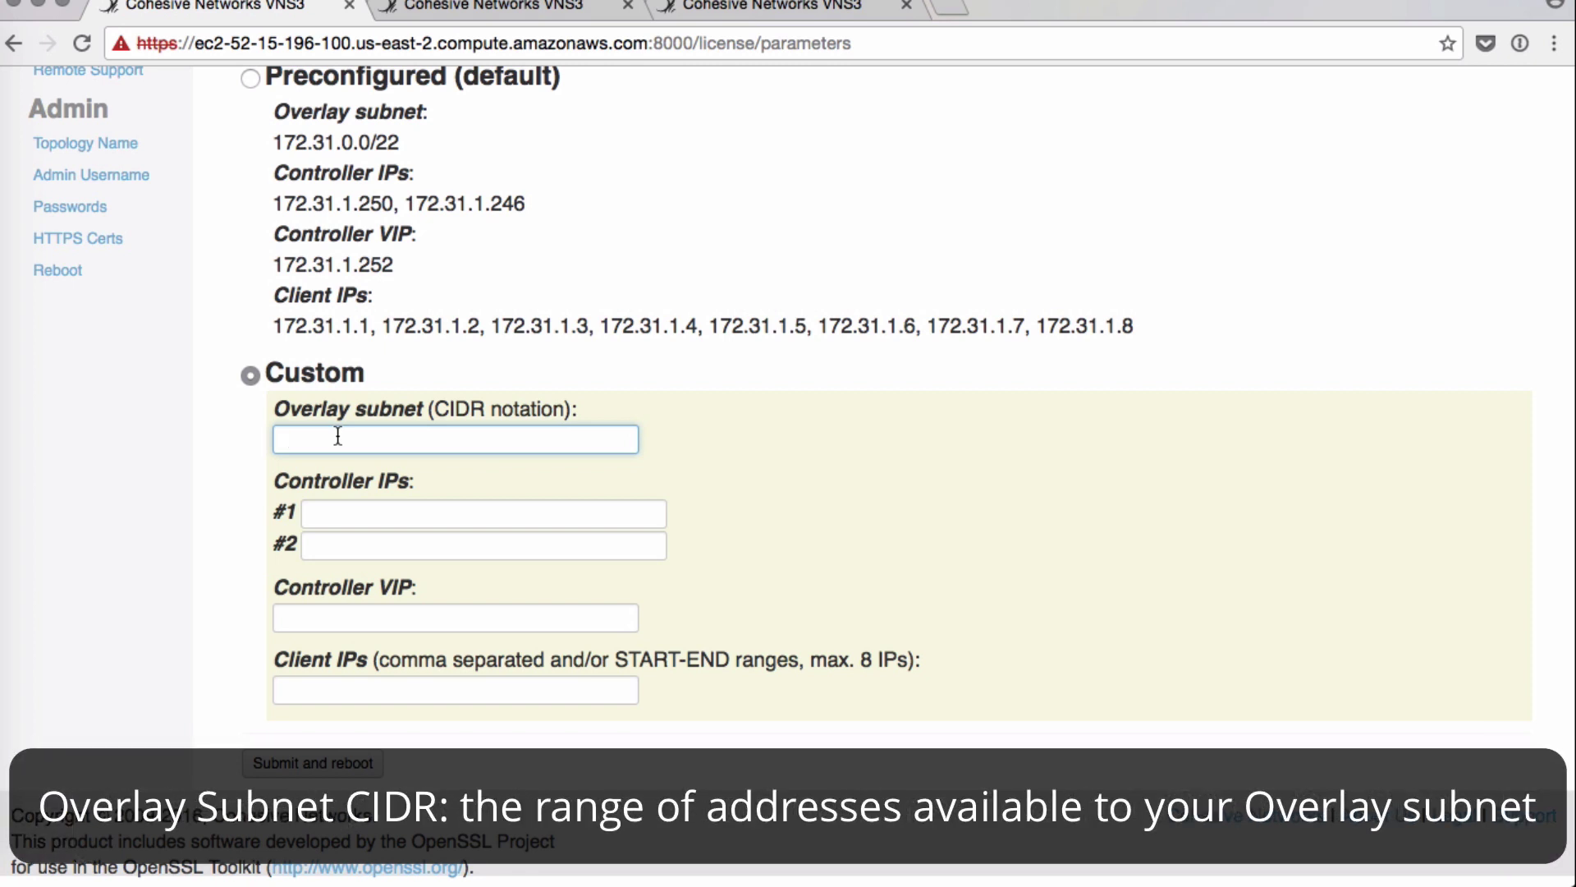
type("192.")
type("168")
type(".20")
type("3.0/24")
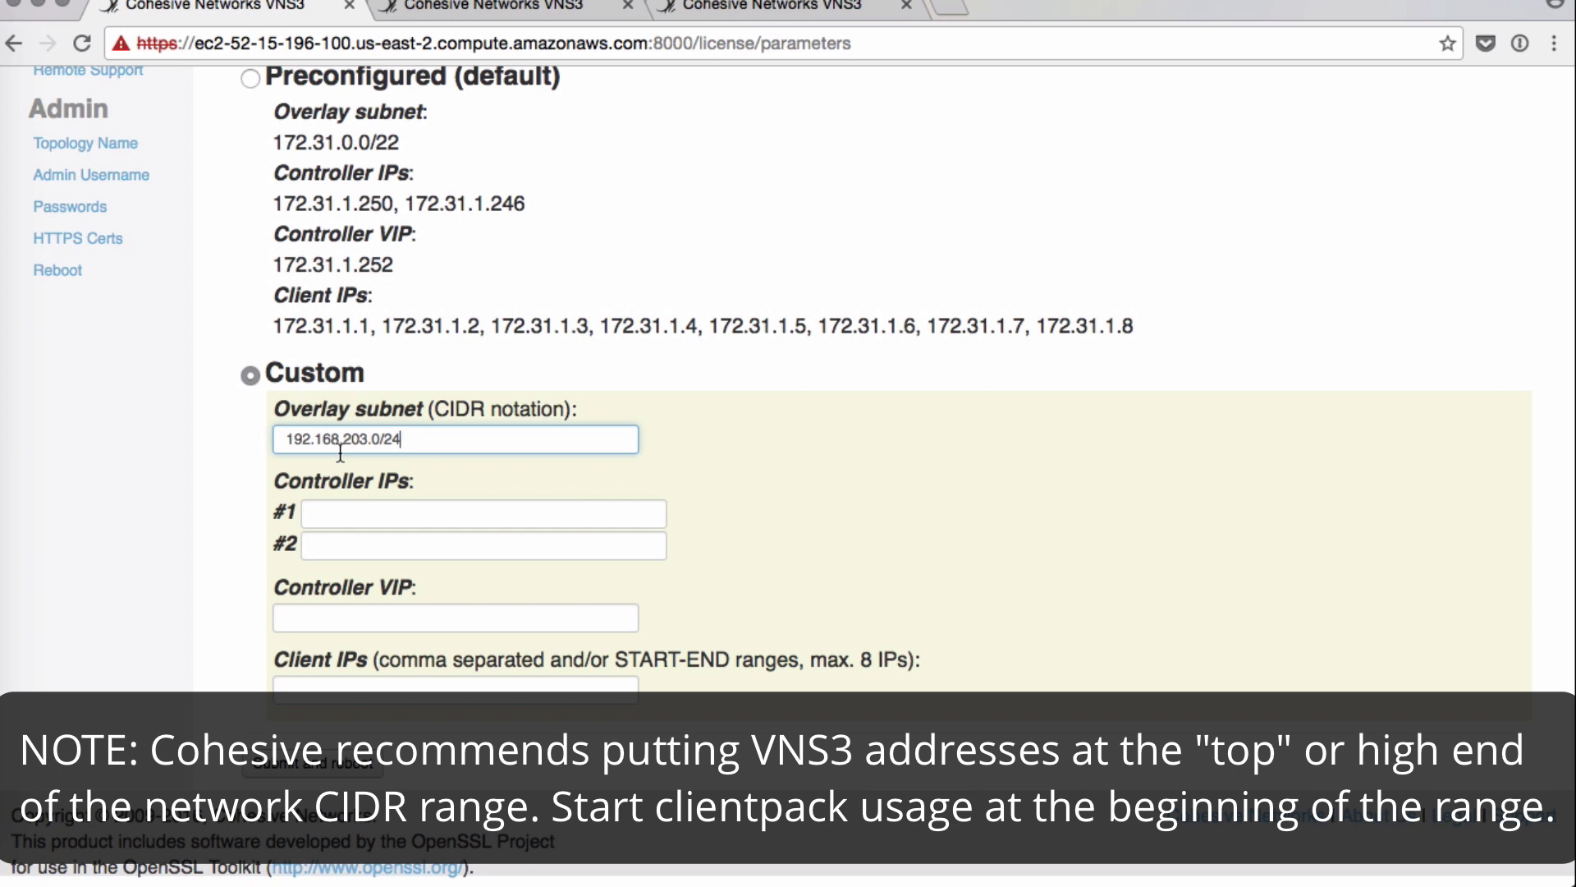
left_click(355, 519)
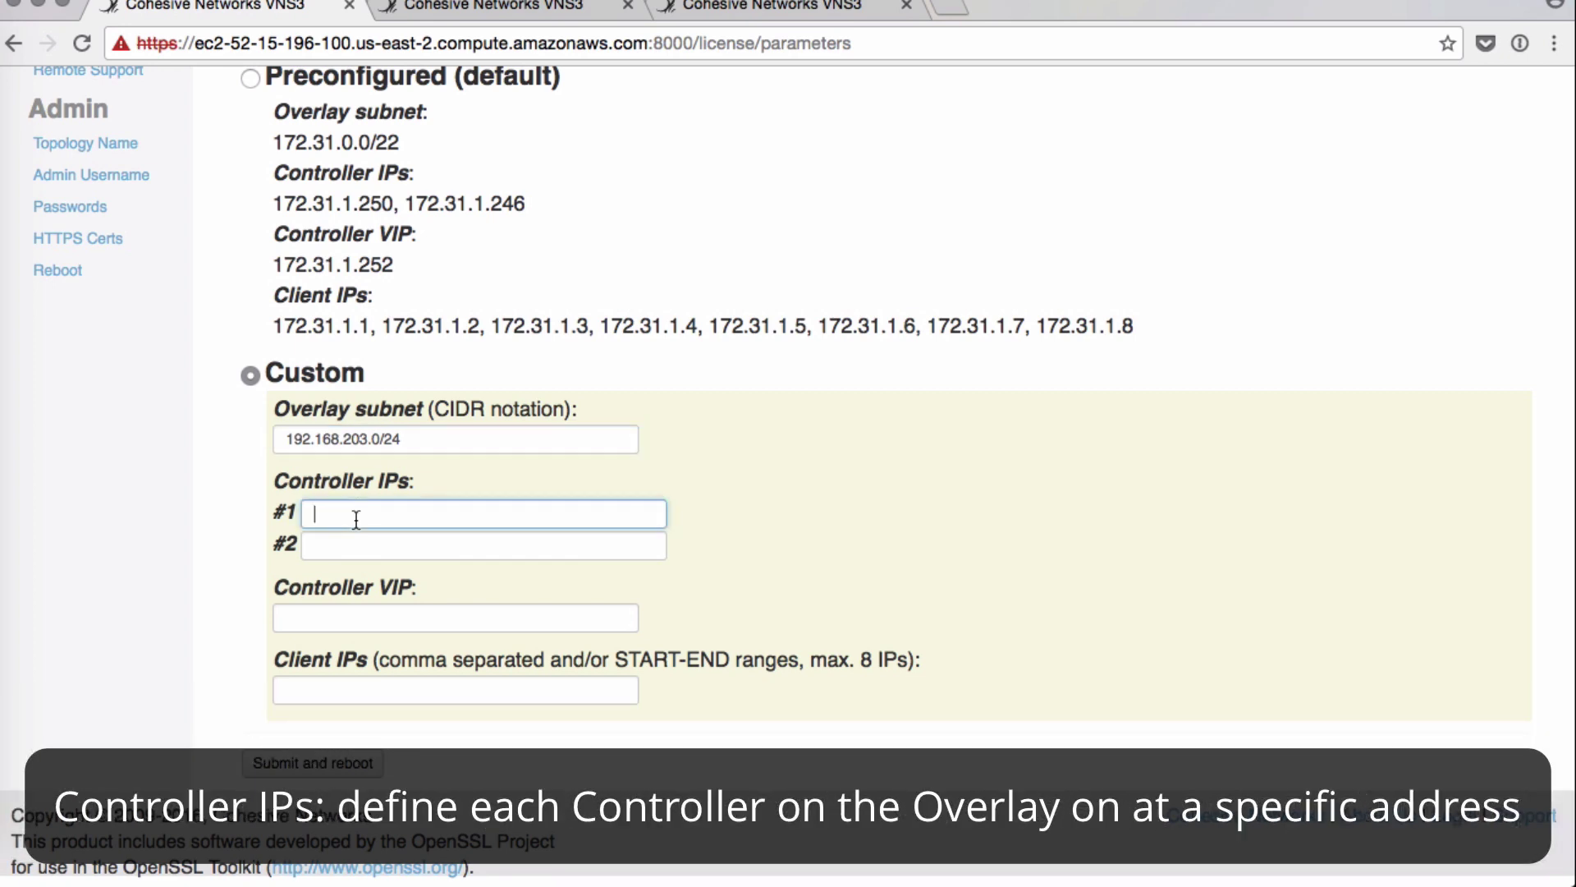
type("192.168.")
type("203.25")
type("3")
- Fill Controller IPs #1 and #2 with 192.168.203.253 and 192.168.203.252
key("Tab")
type("192.168.")
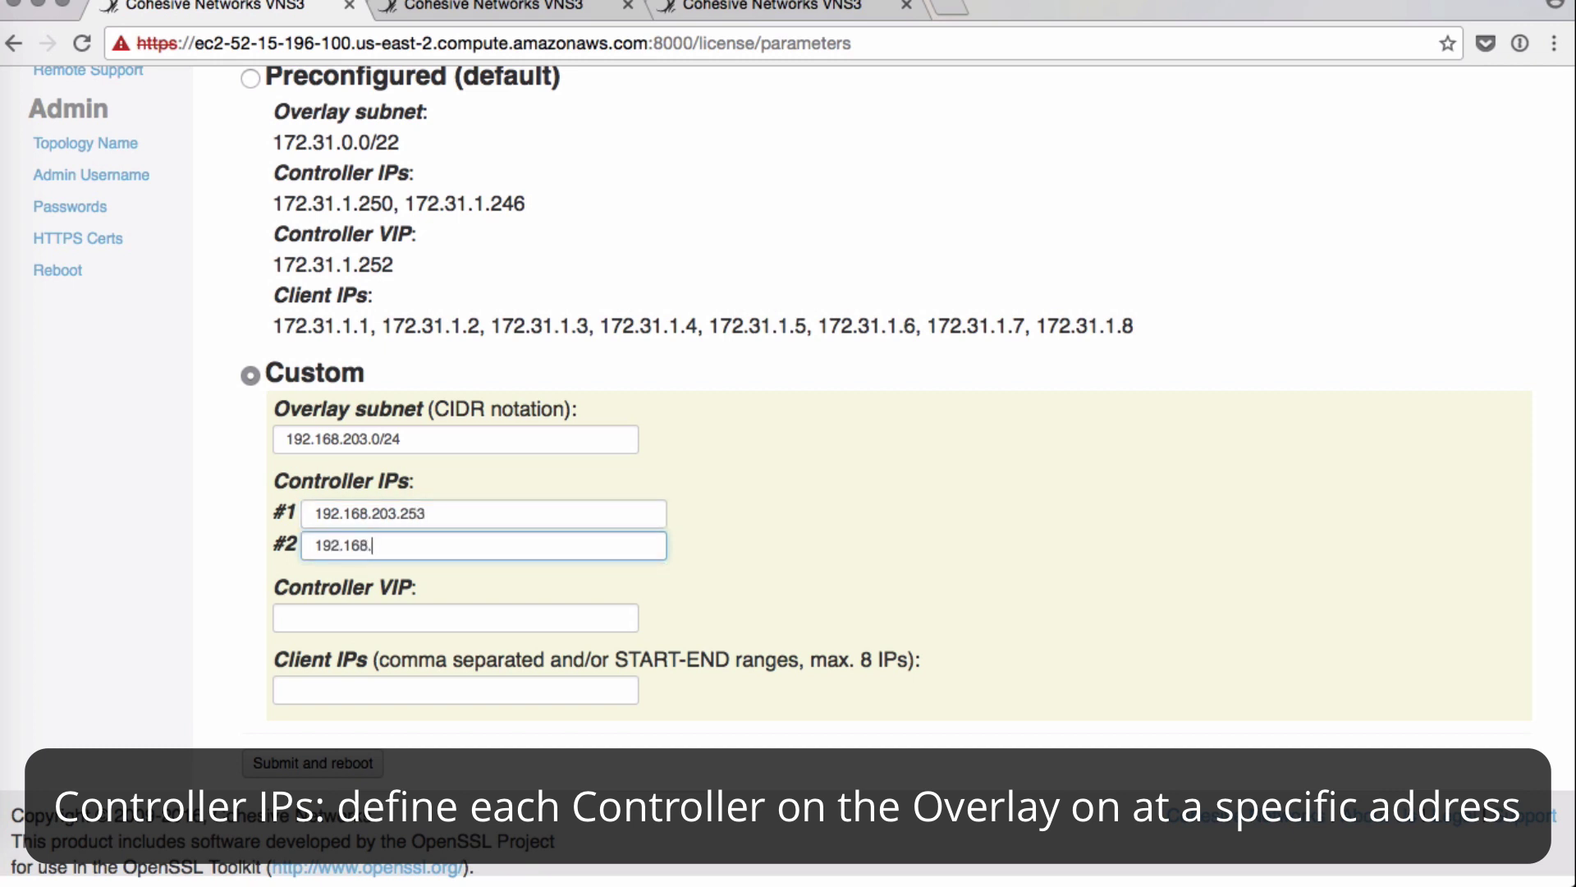
type("203.")
type("252")
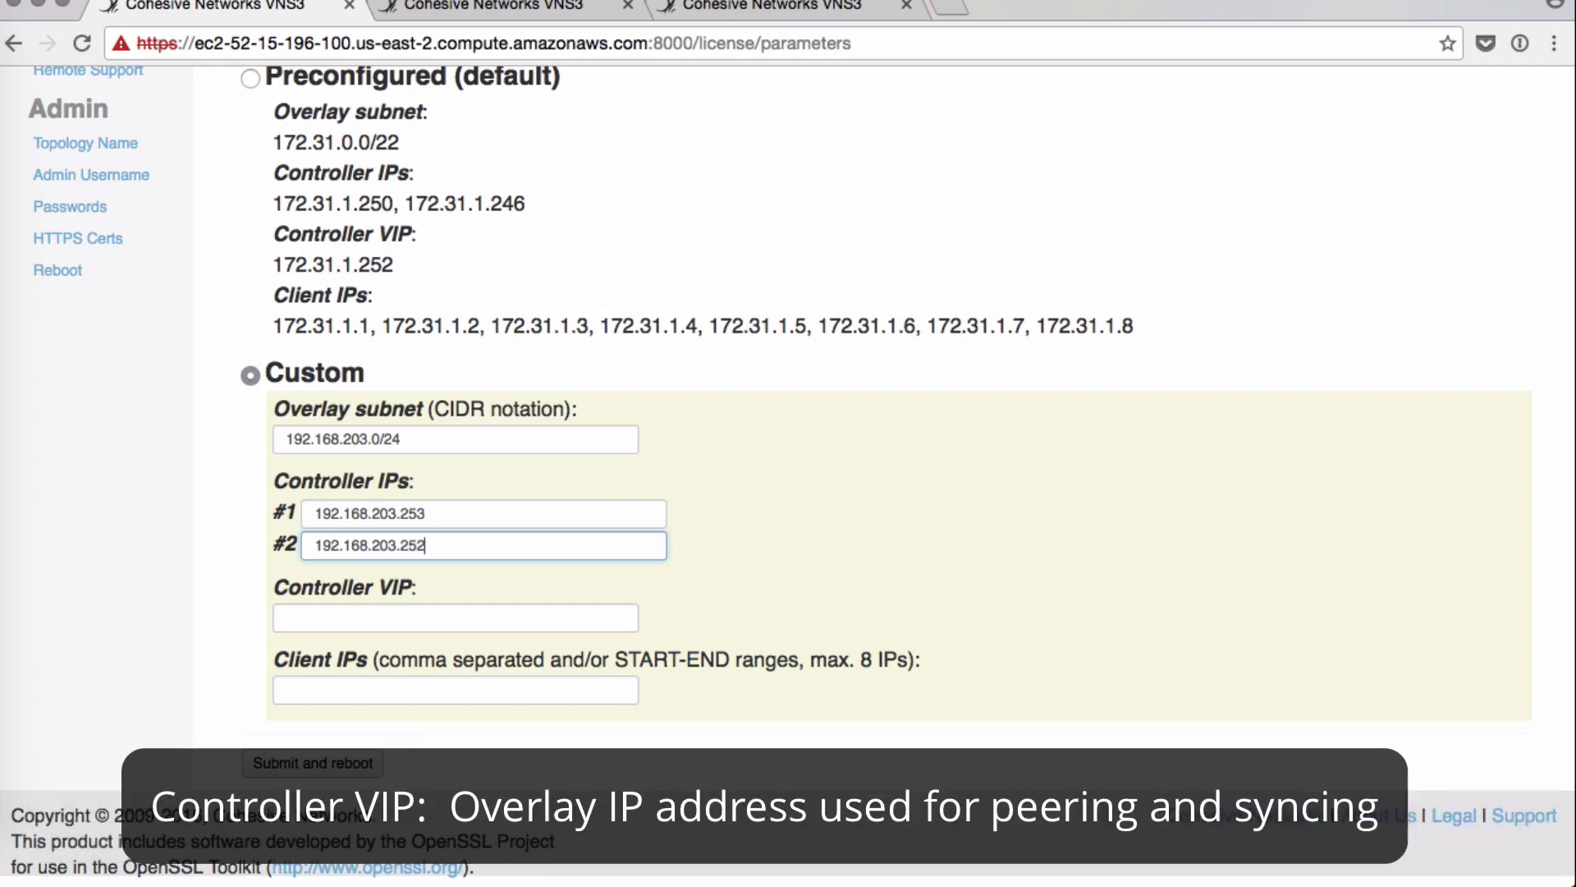
- Enter 192.168.203.254 as the controller VIP, fixing a typo
left_click(356, 622)
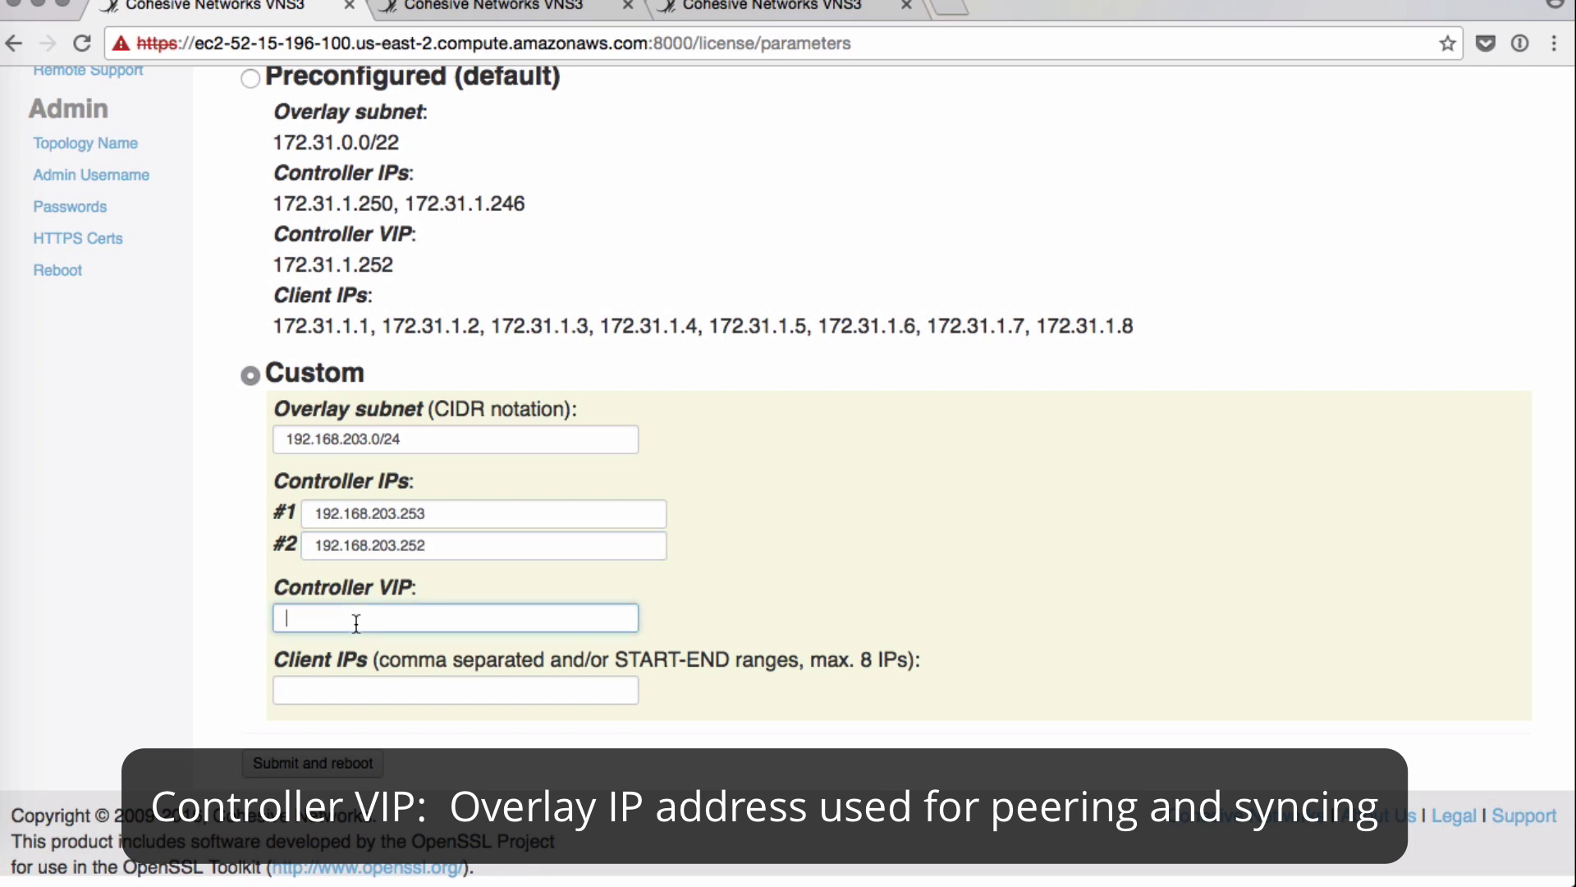
type("192.168")
type(".")
type("20")
key("BackSpace")
type("03.")
type("254")
- Start the Client IPs range at 192.168.203.1
left_click(364, 690)
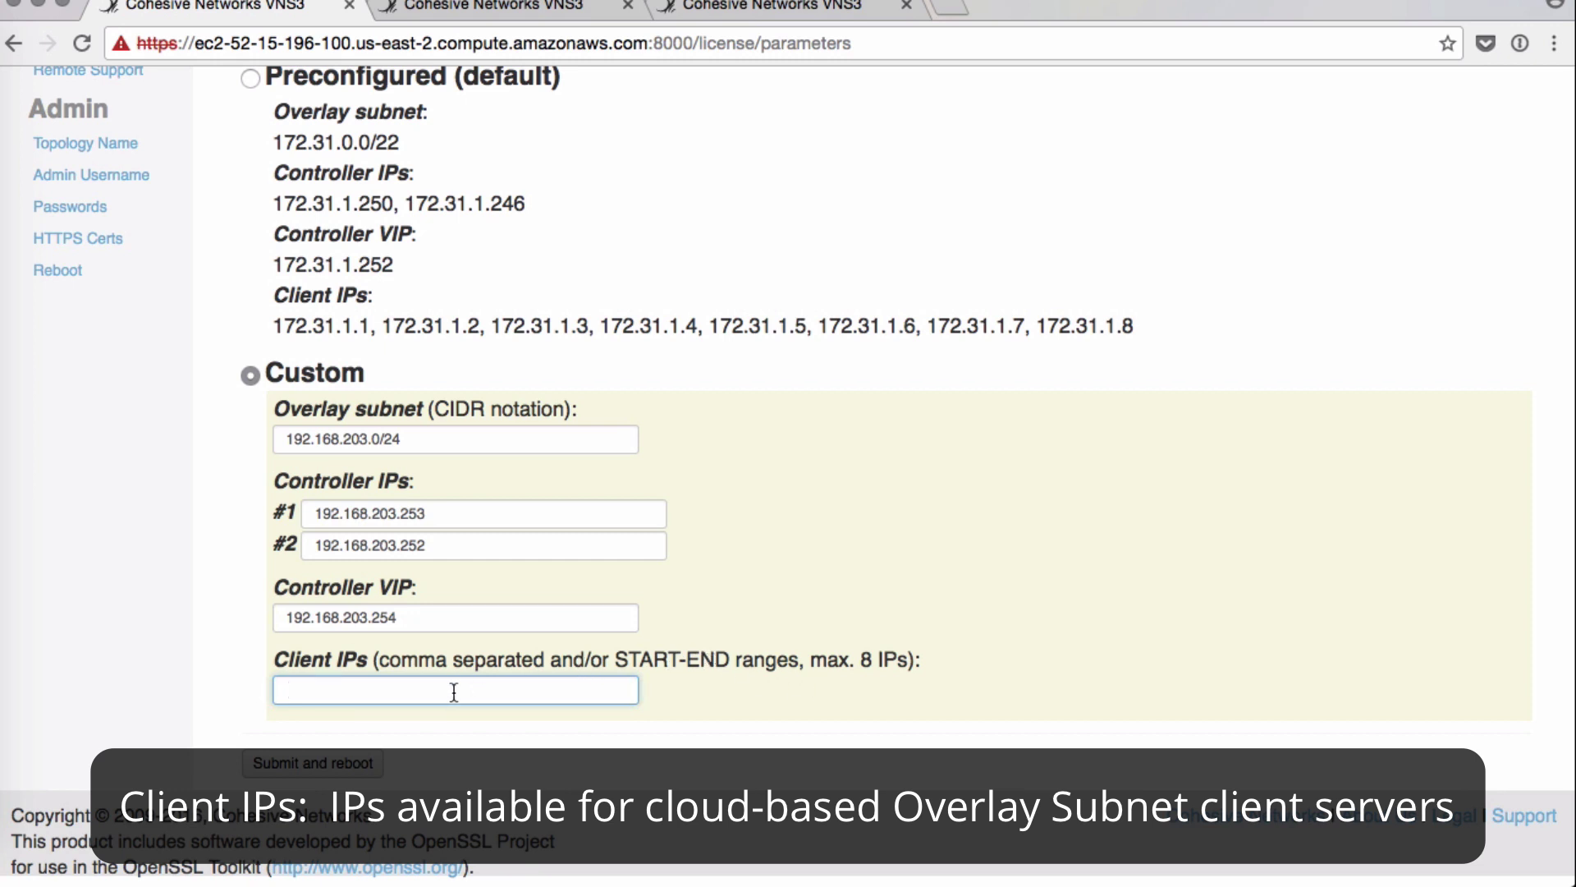
type("1")
type("92.168")
type(".")
type("203.1-")
type("1")
type("92.168.")
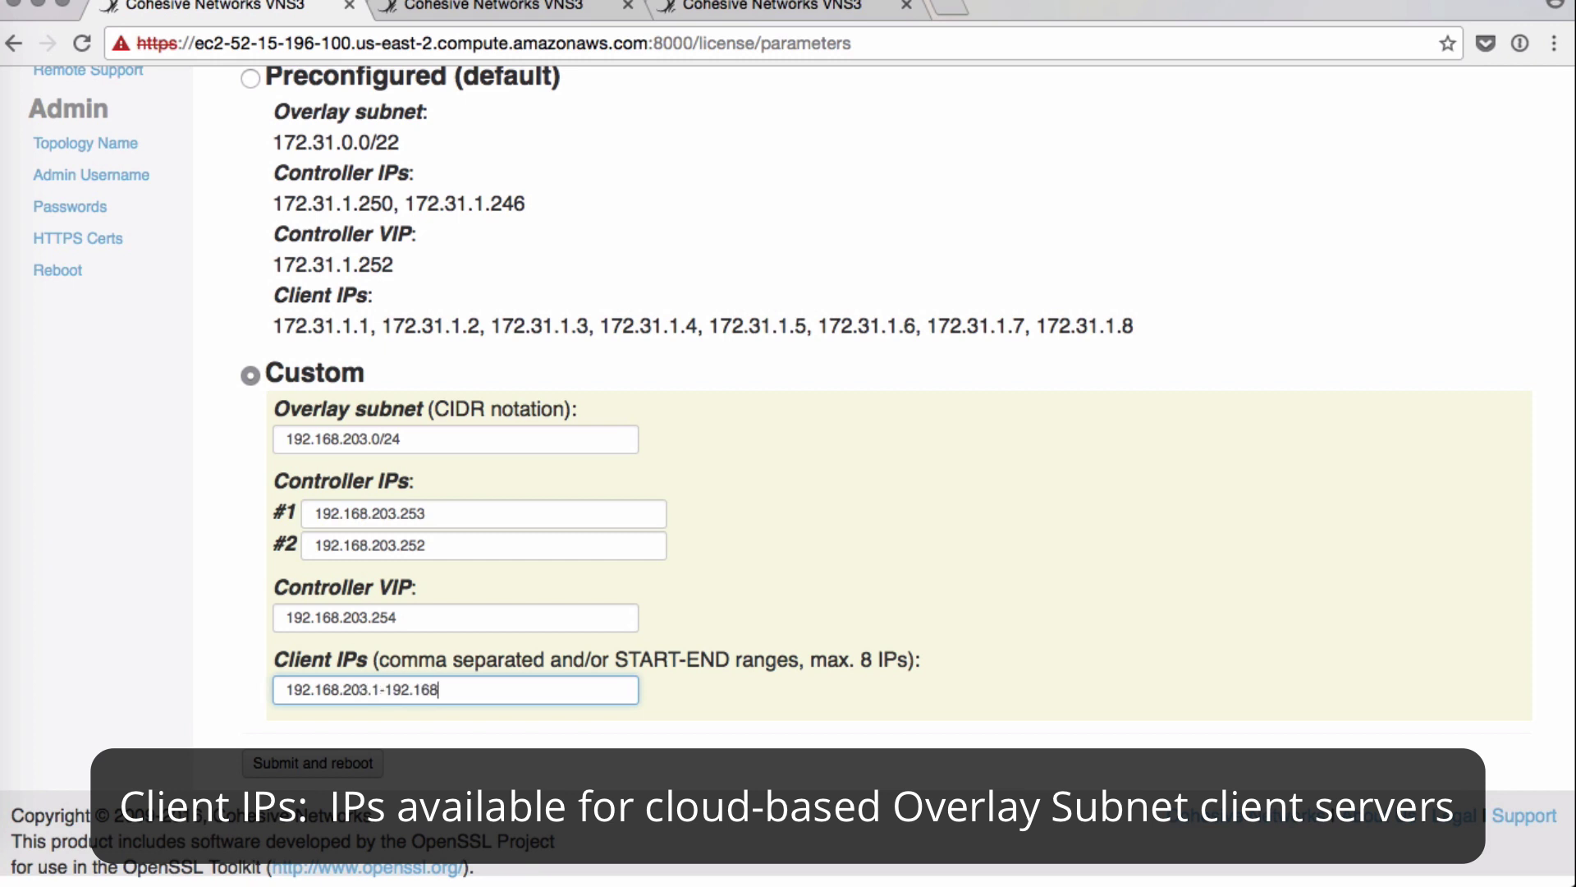
type("20")
type("3.8")
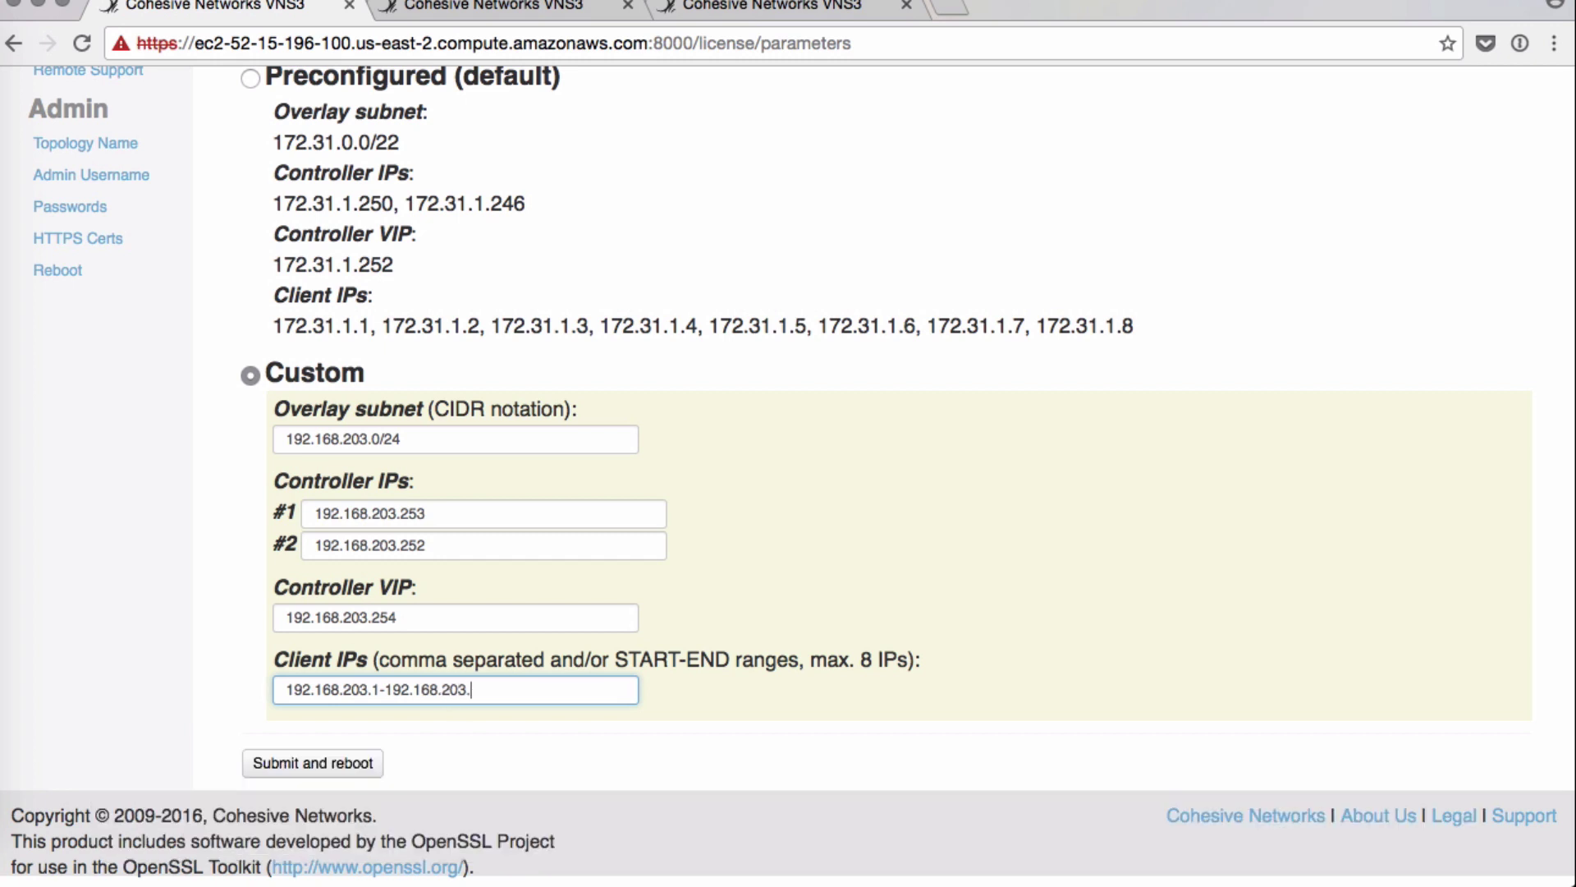